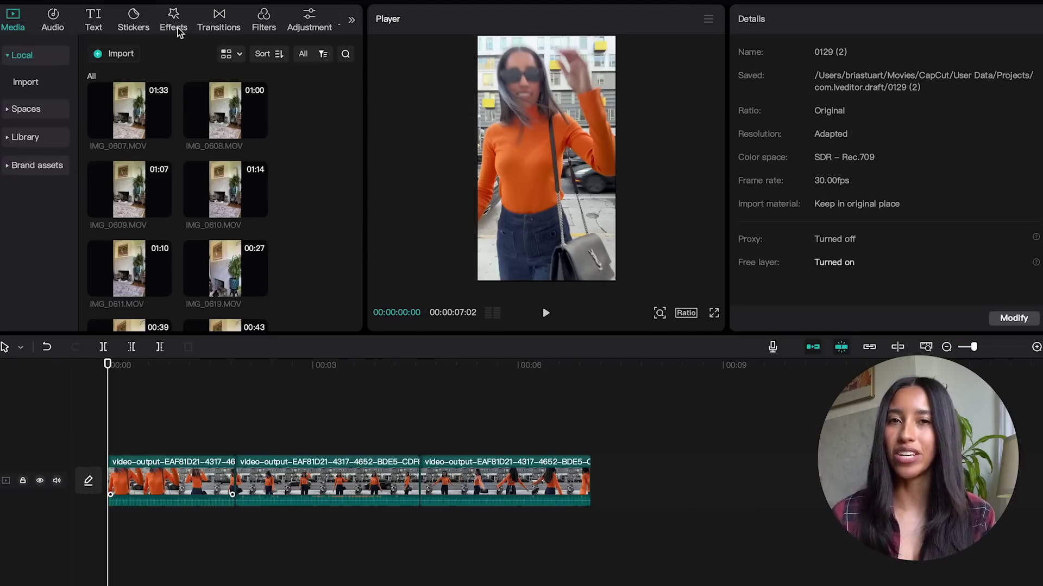
Show the Opening & closing category in the video effects library.
click(174, 27)
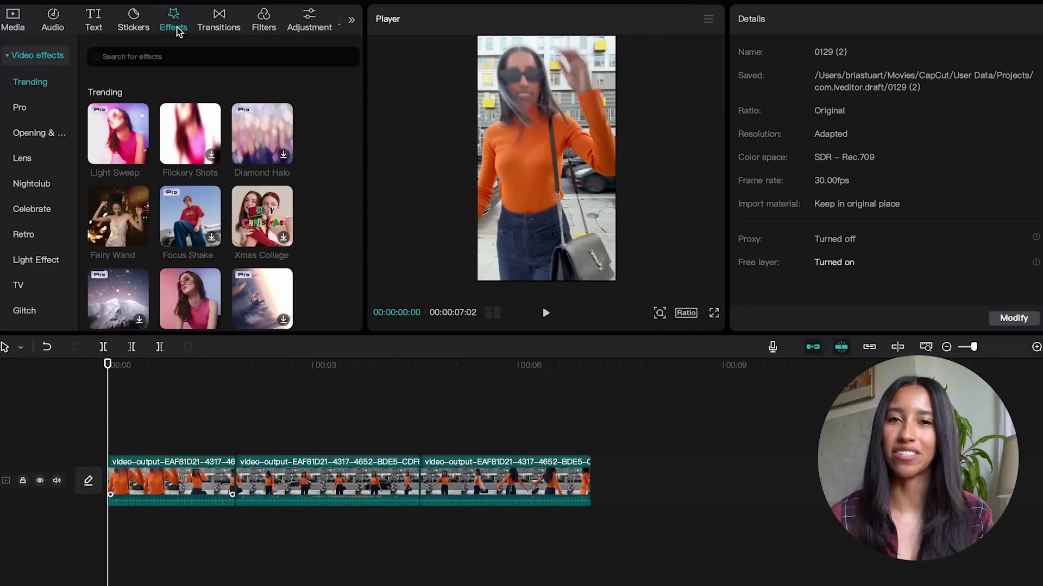
scroll(65, 108, down, 3)
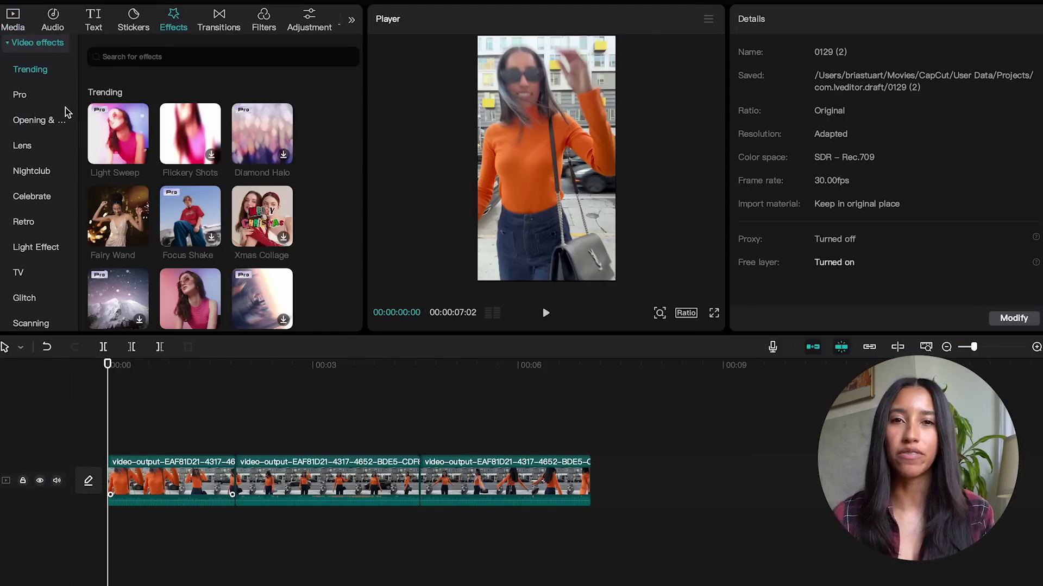
scroll(65, 111, down, 2)
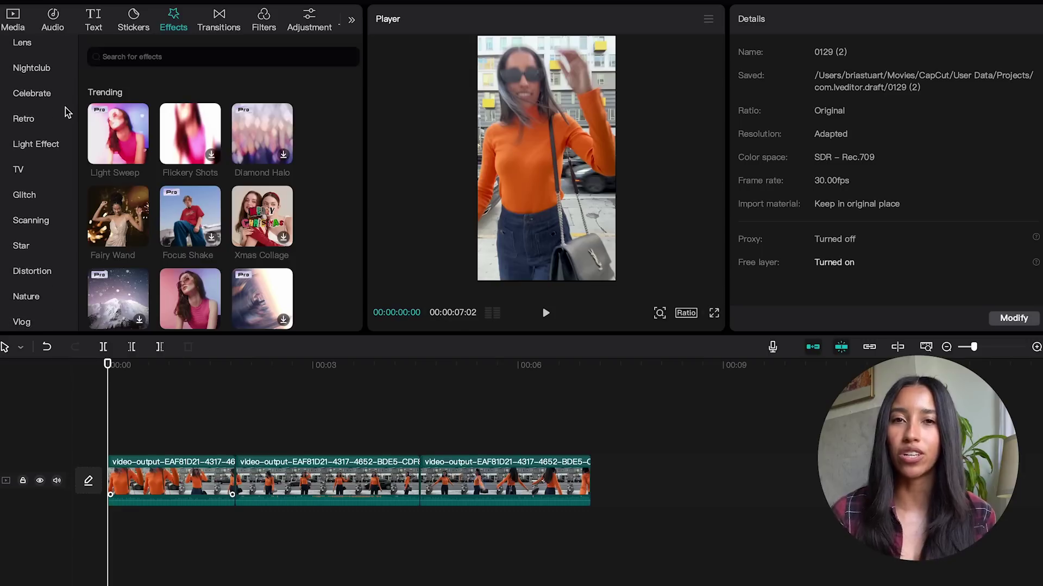
scroll(65, 108, up, 4)
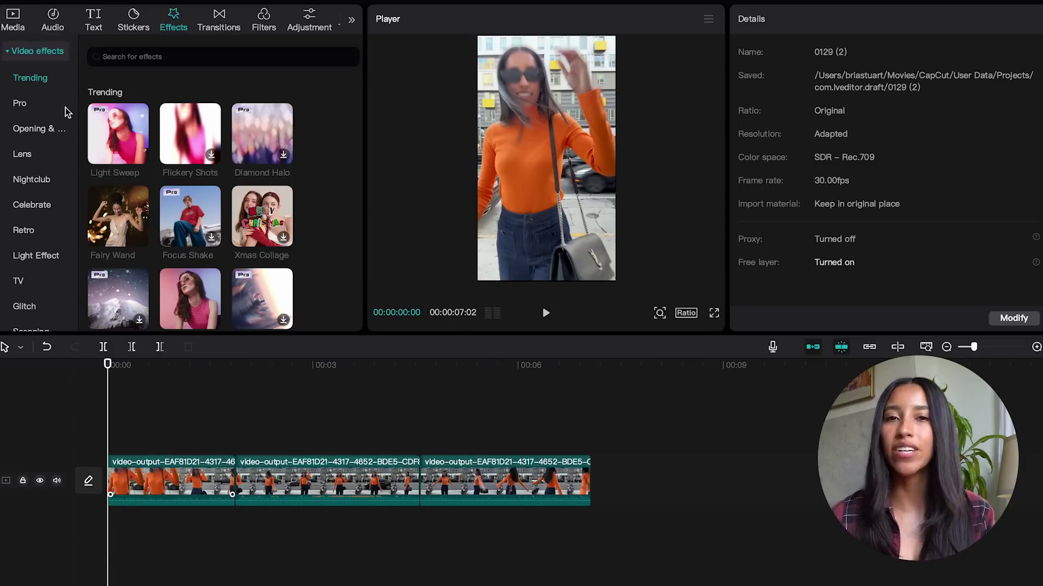
click(48, 130)
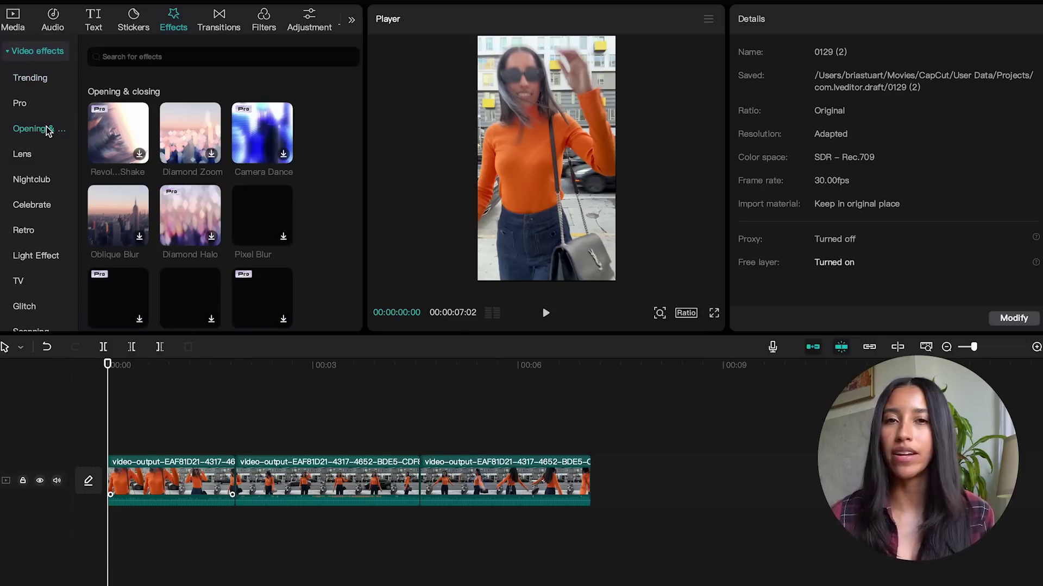
Preview Diamond Zoom, Camera Dance and Oblique Blur on the street clip.
click(105, 127)
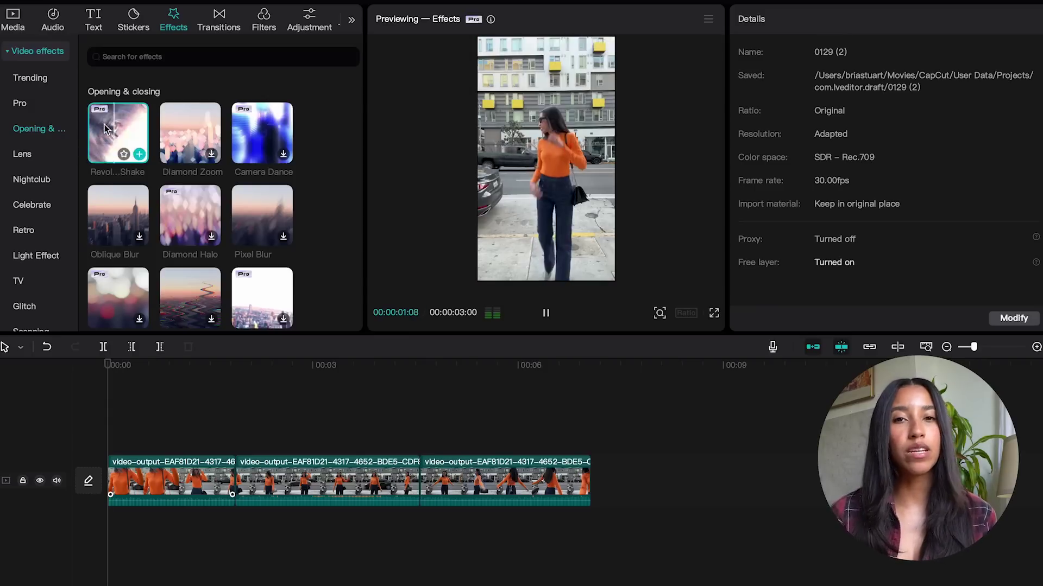
click(181, 124)
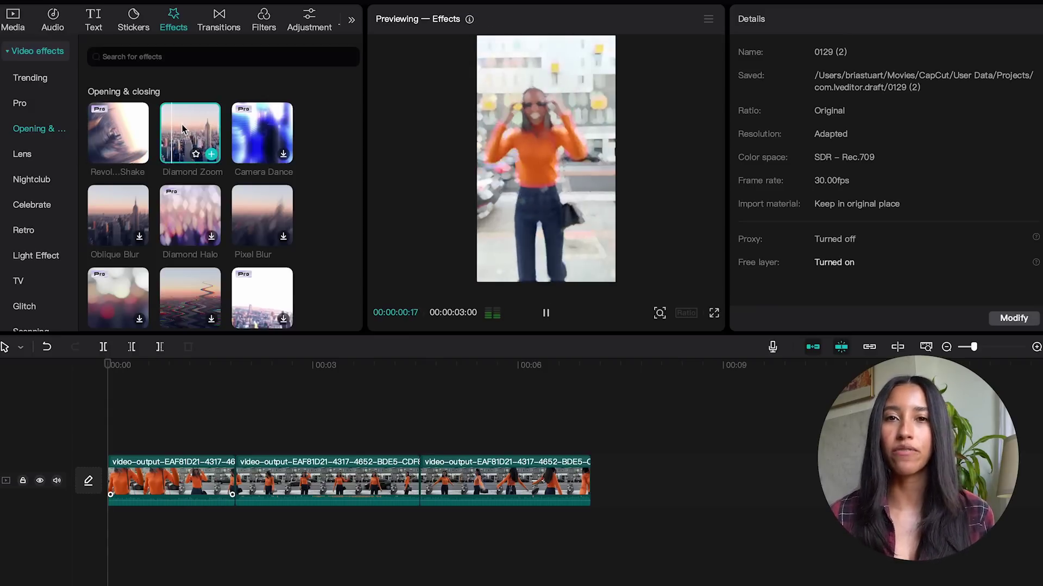
click(257, 134)
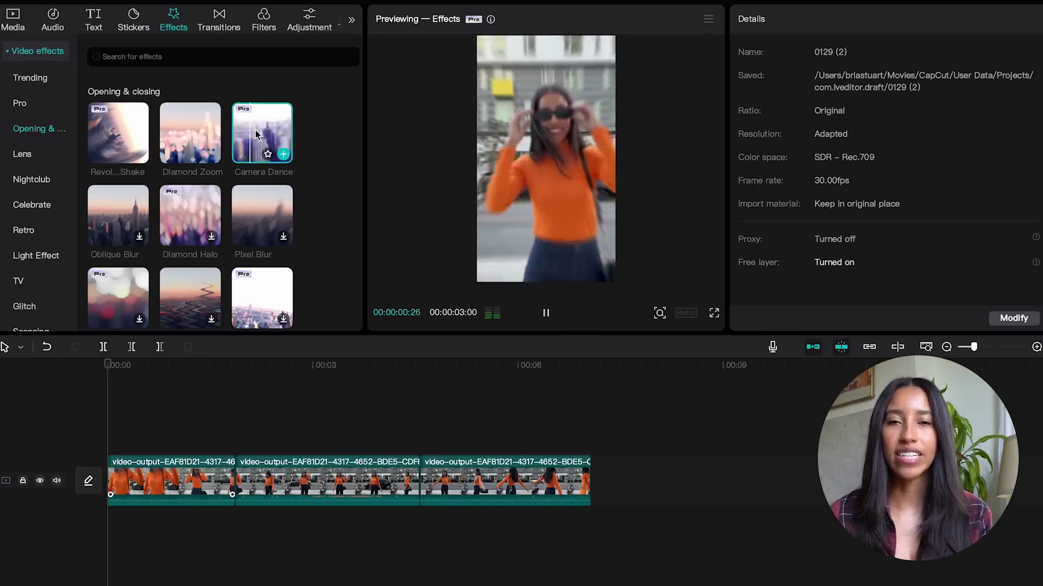
click(124, 214)
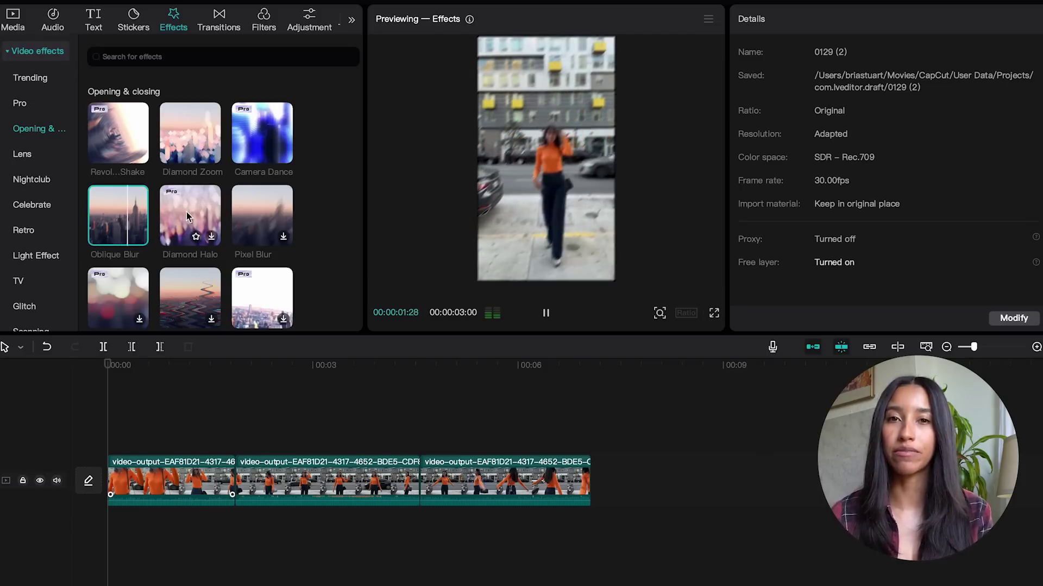
Preview the Betamax effect from the TV category, then return to the clip.
click(22, 281)
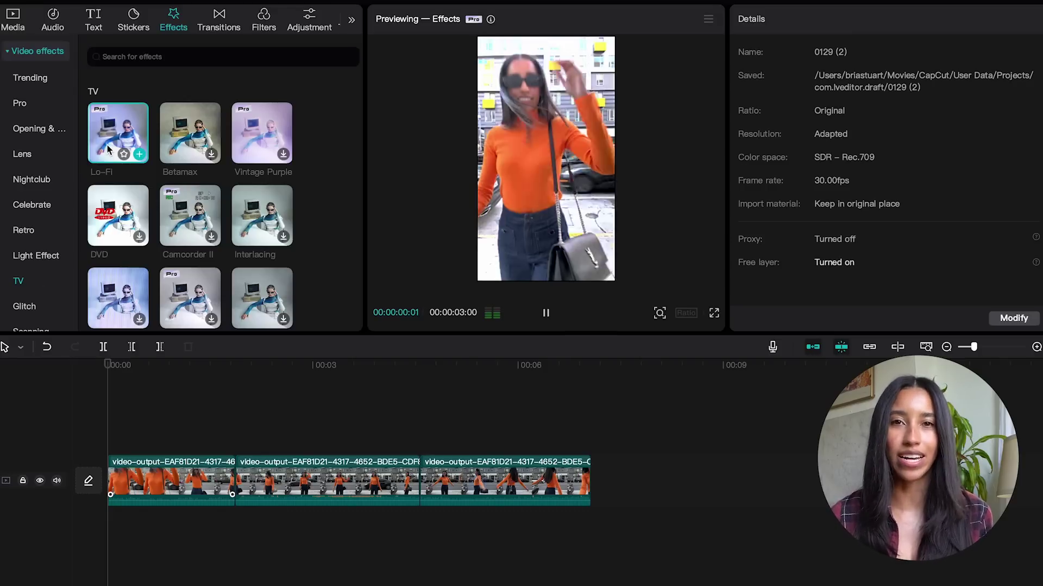
click(188, 135)
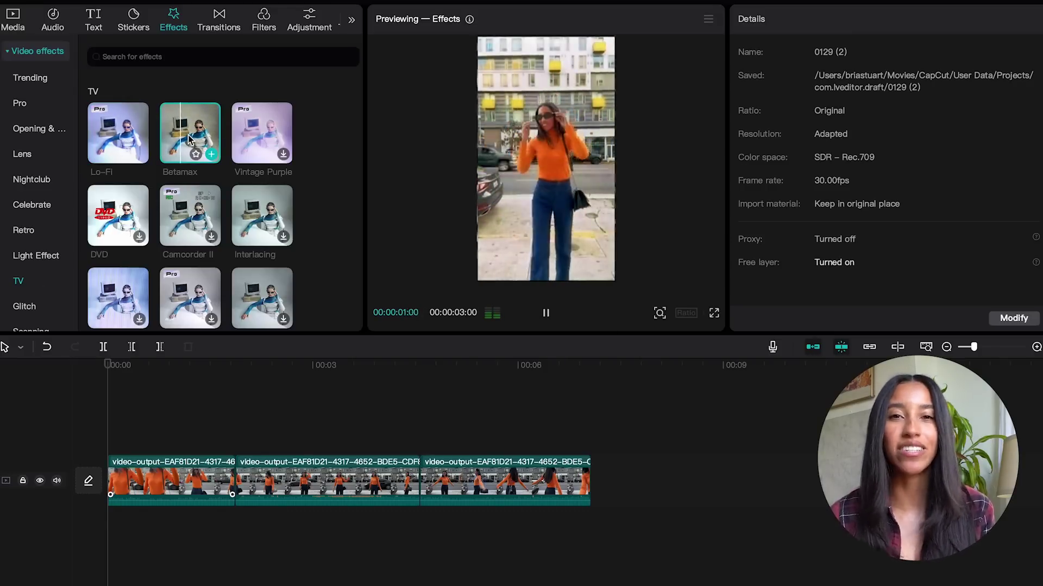
click(102, 375)
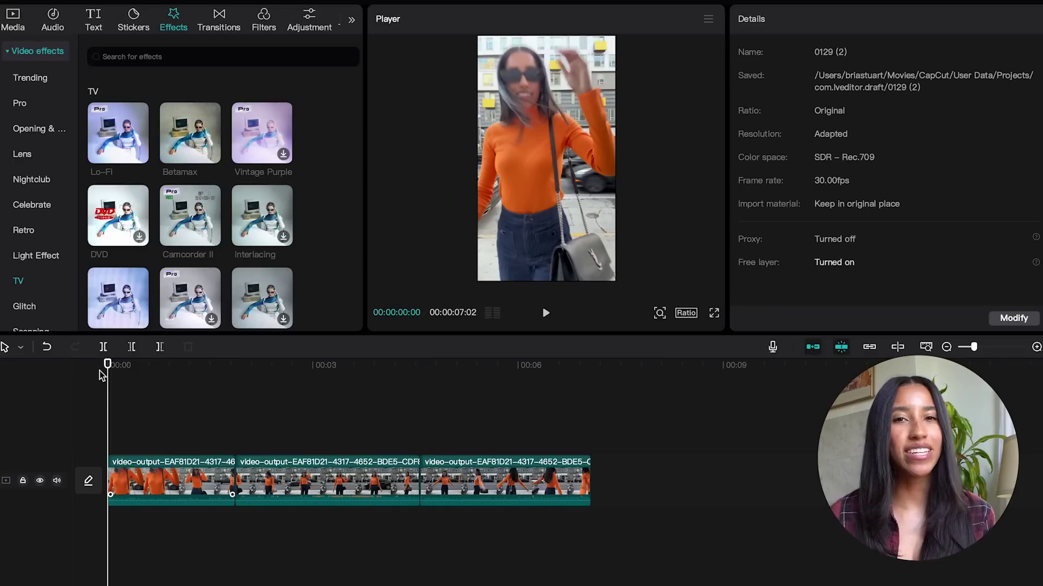
Search Trending effects for 'glitch', clear the search, and favourite Light Sweep.
click(35, 83)
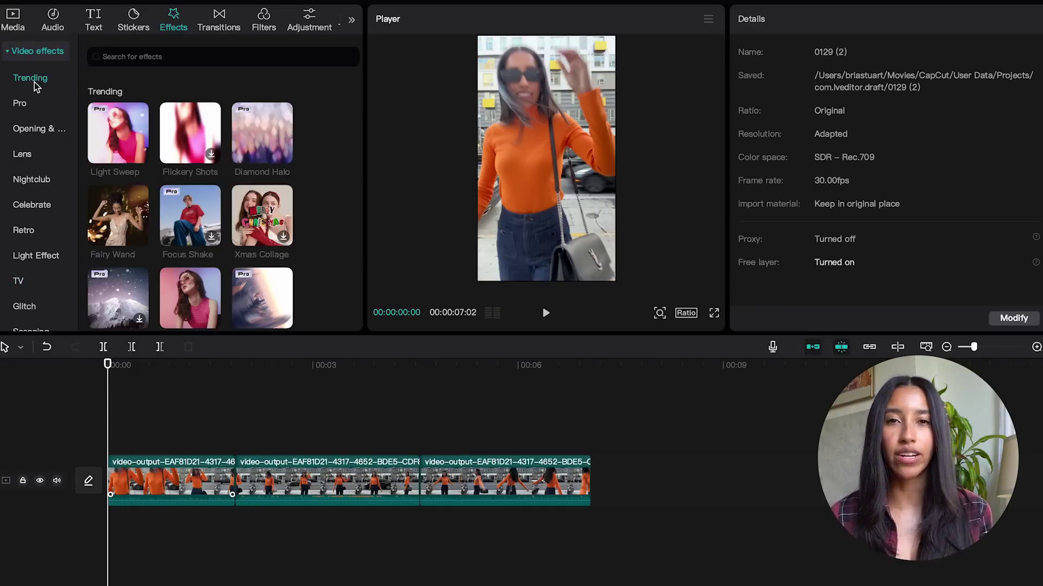
scroll(293, 130, down, 1)
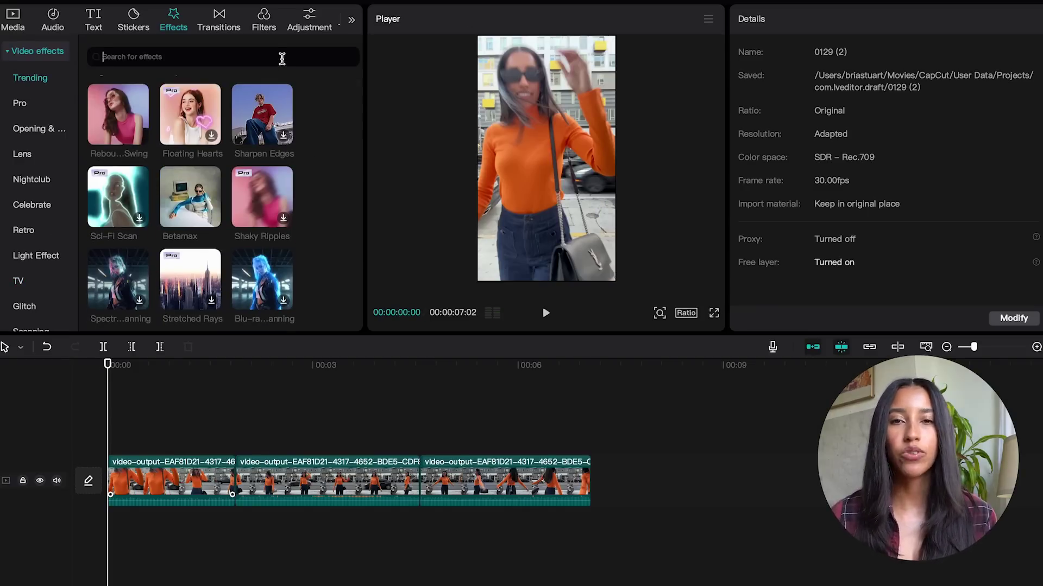
text(glitch)
key(Return)
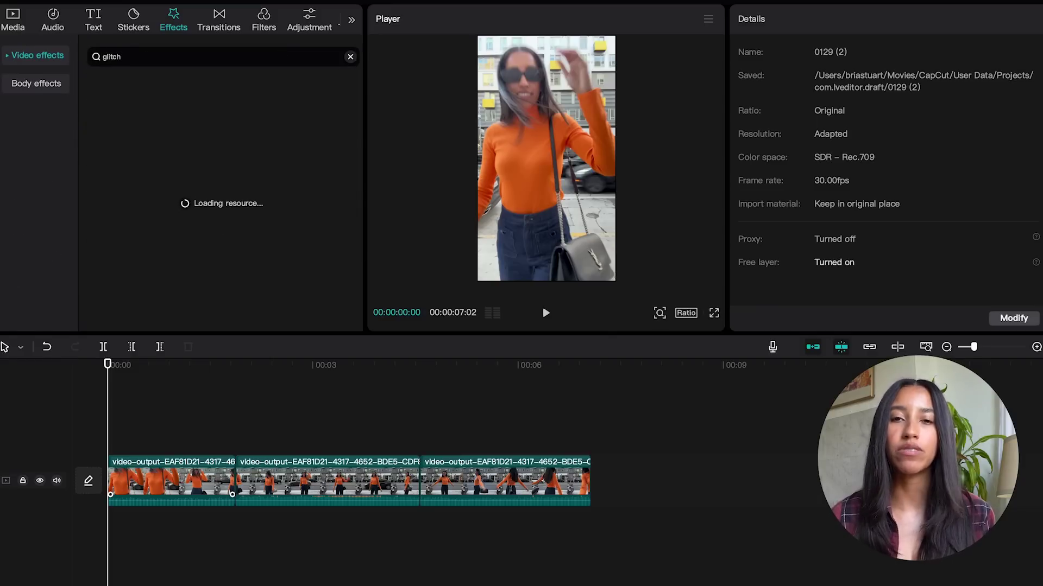
click(350, 56)
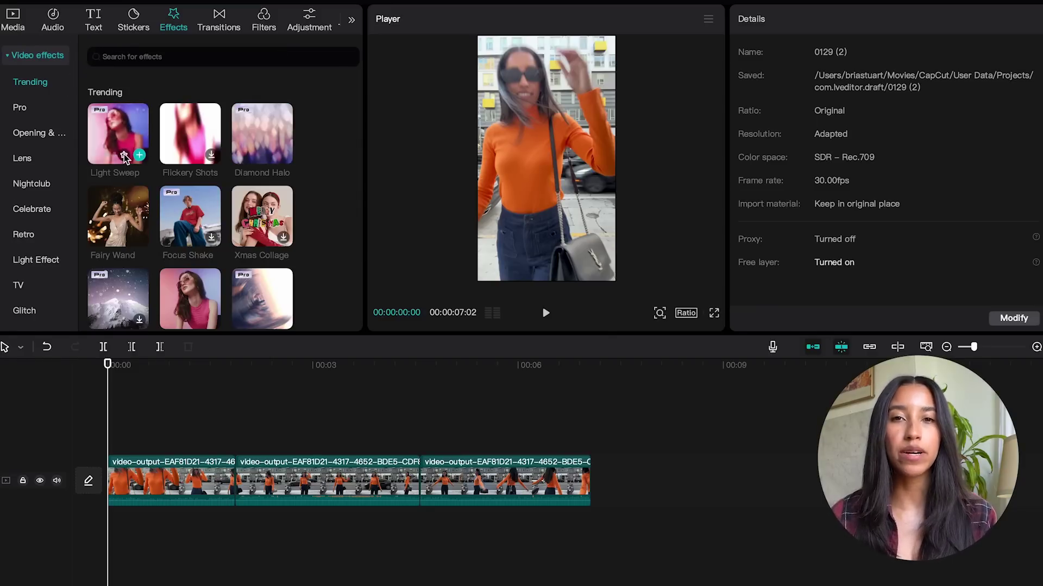
click(124, 156)
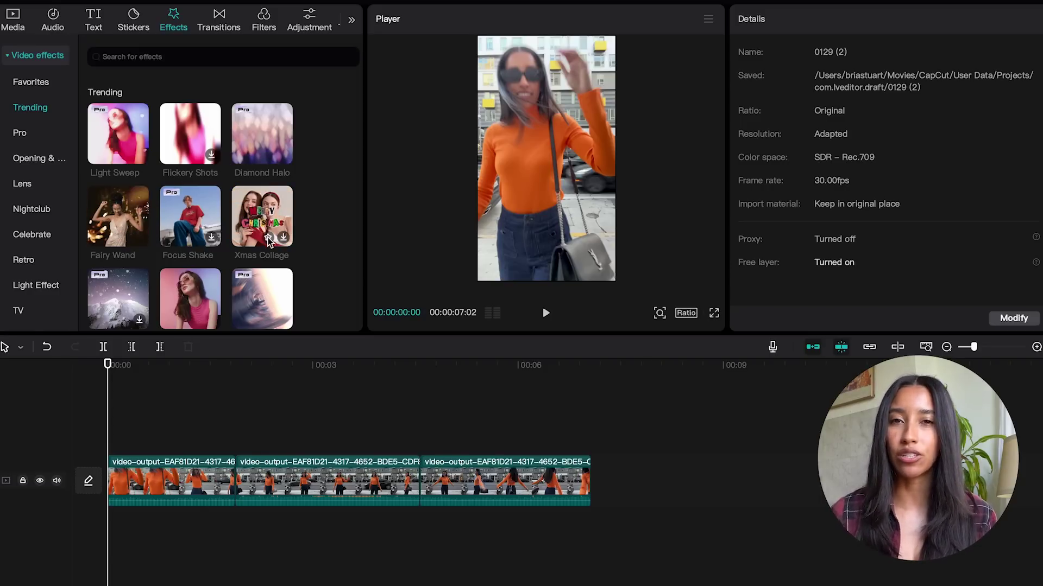
Search Favorites for 'glitch' and apply the Distort effect to the first clip.
click(48, 84)
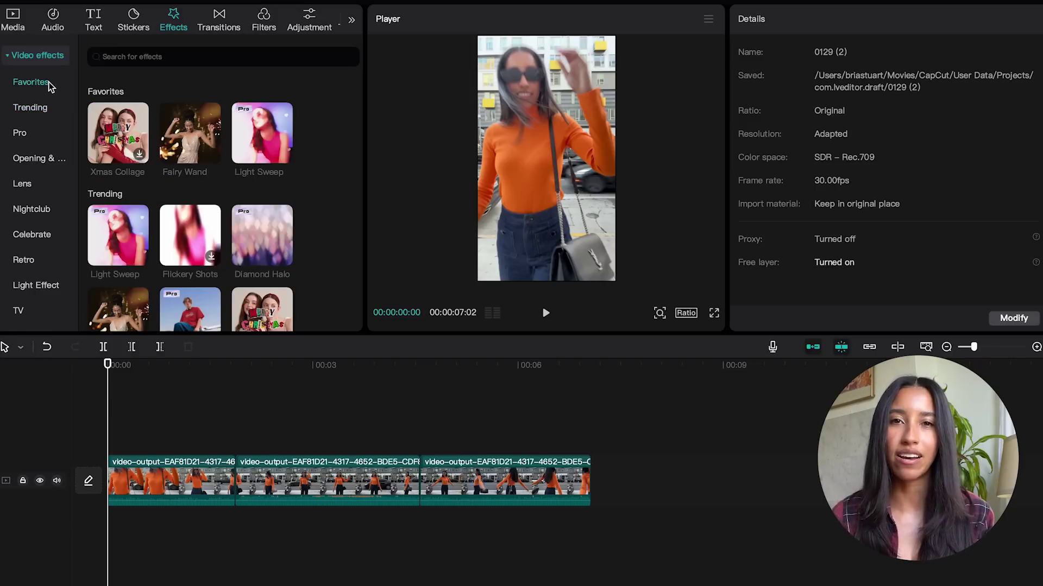
text(glitch)
key(Return)
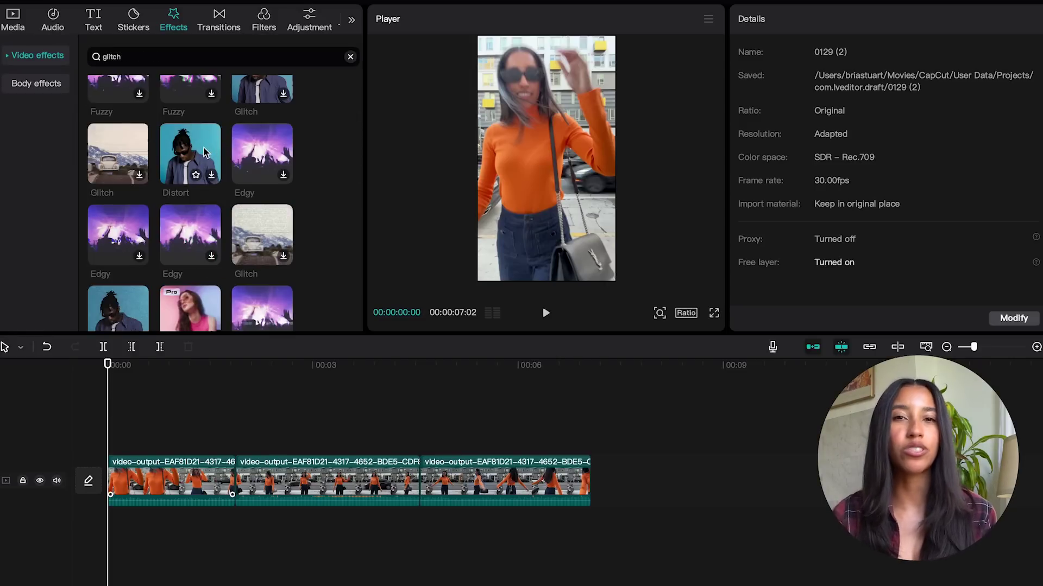
drag(205, 157, 146, 479)
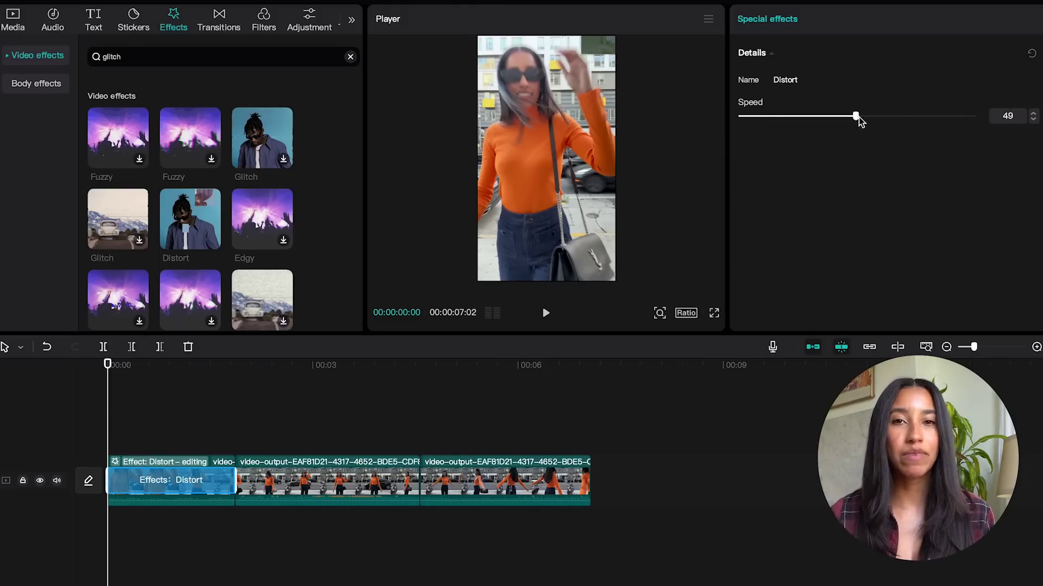
Slow Distort's speed to 6, then reset it to default before moving to Body effects.
drag(931, 120, 760, 132)
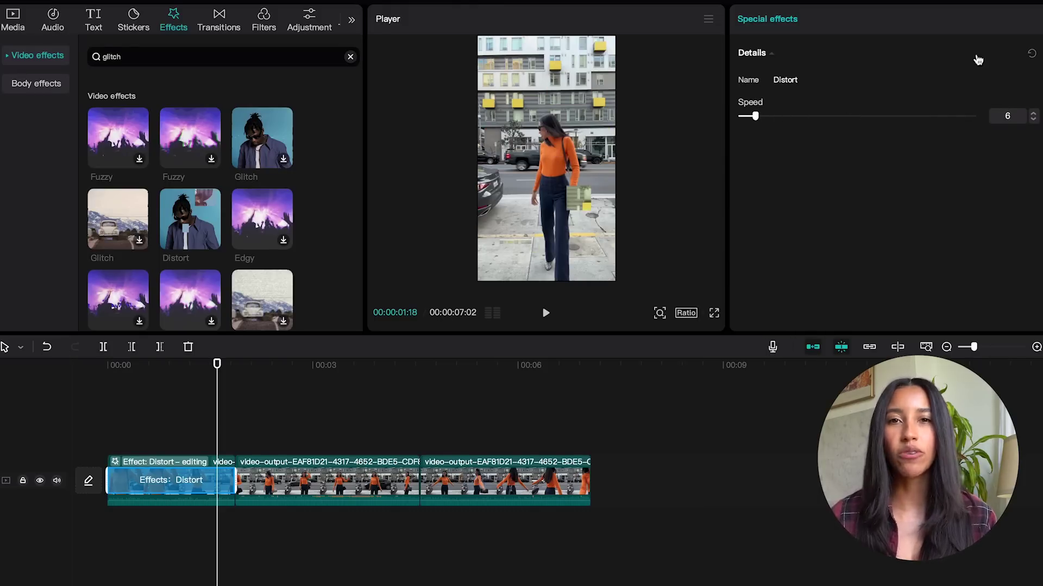
click(1034, 55)
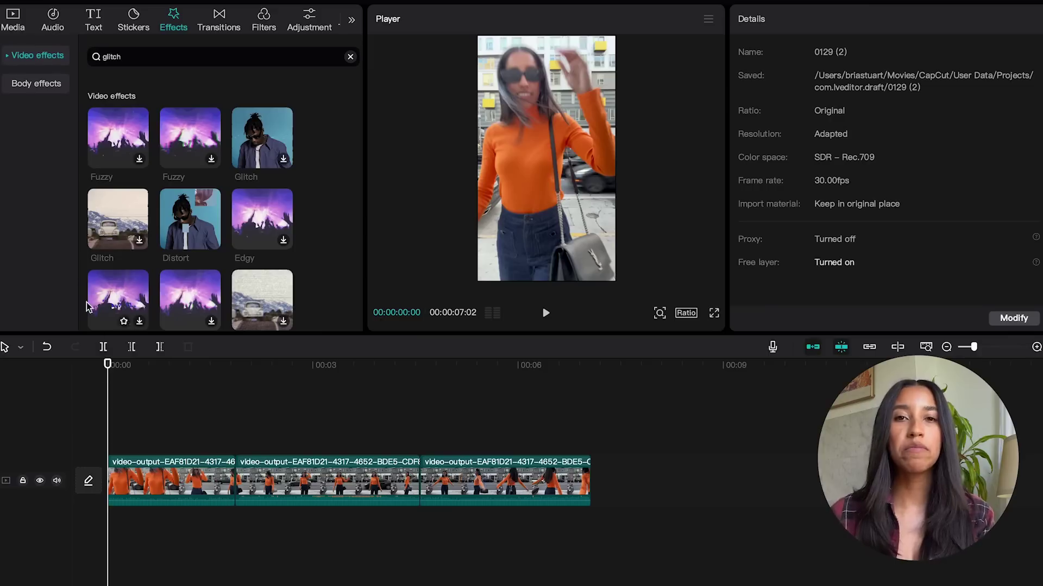
click(33, 87)
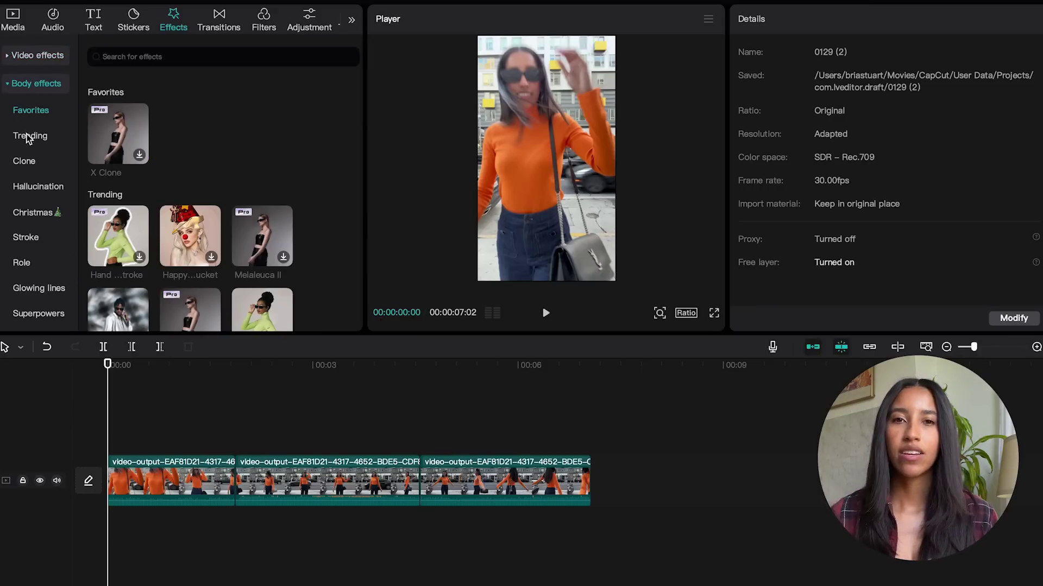
Preview Teleportation, Figure Glare, Face Glitch and Rainbow Edge from Trending body effects.
click(27, 136)
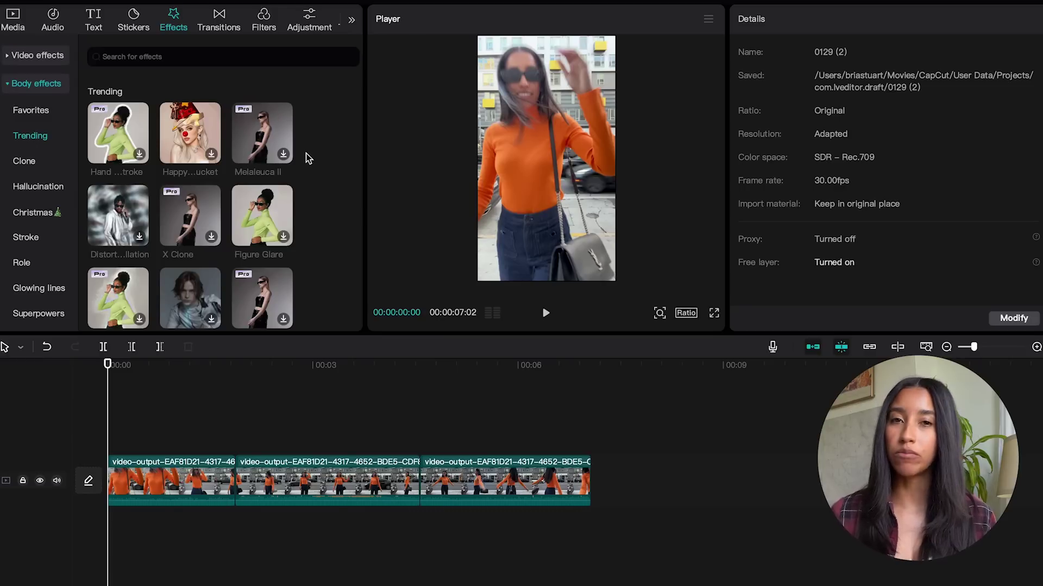
scroll(306, 154, down, 3)
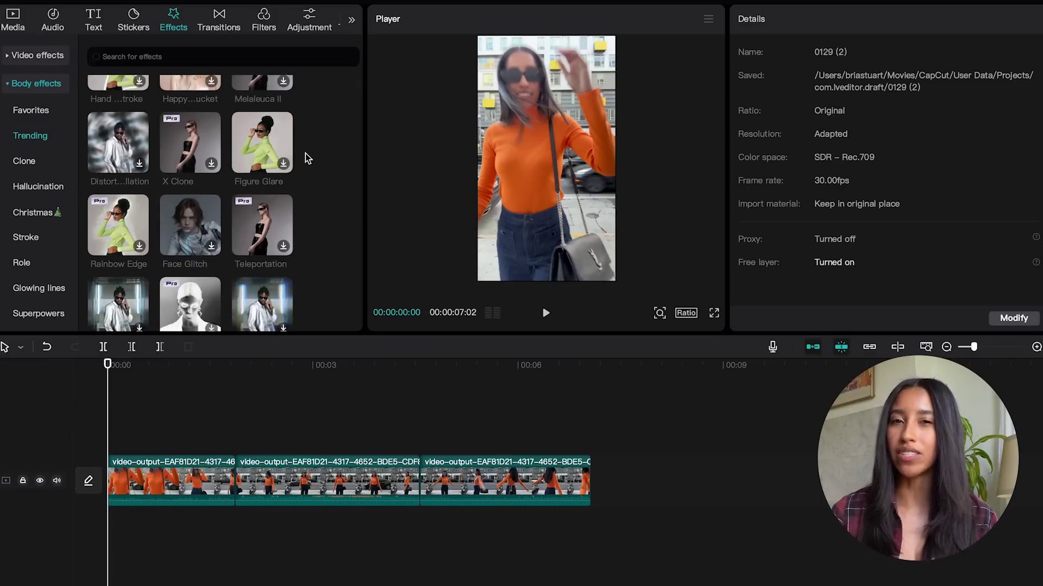
scroll(305, 157, down, 2)
click(262, 183)
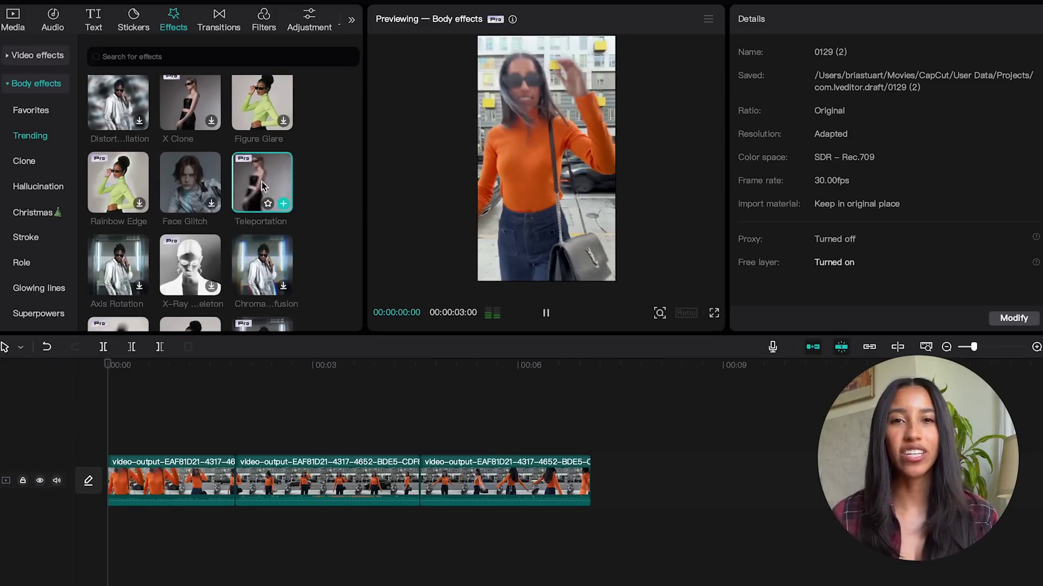
click(261, 110)
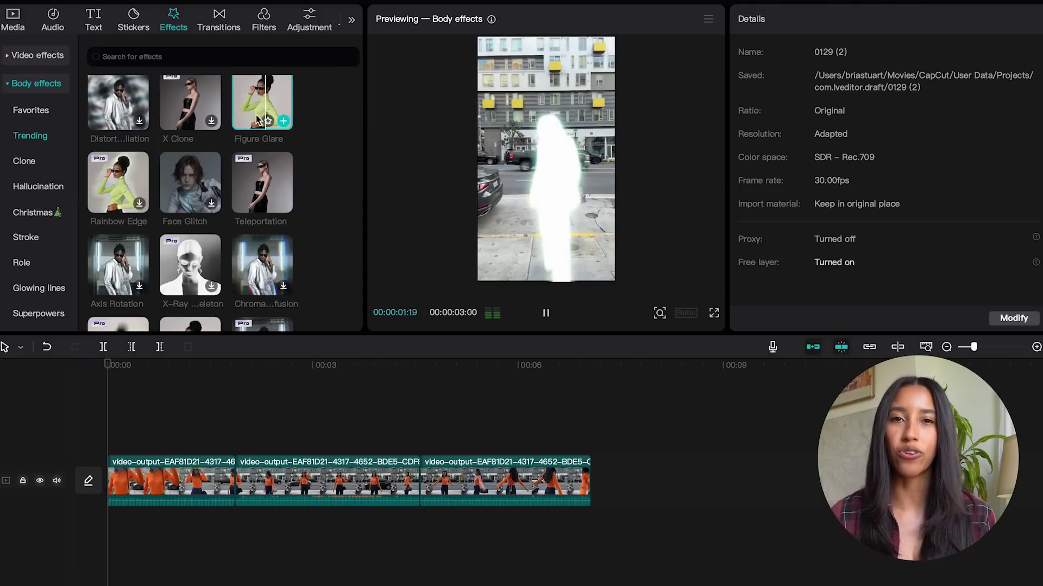
click(194, 180)
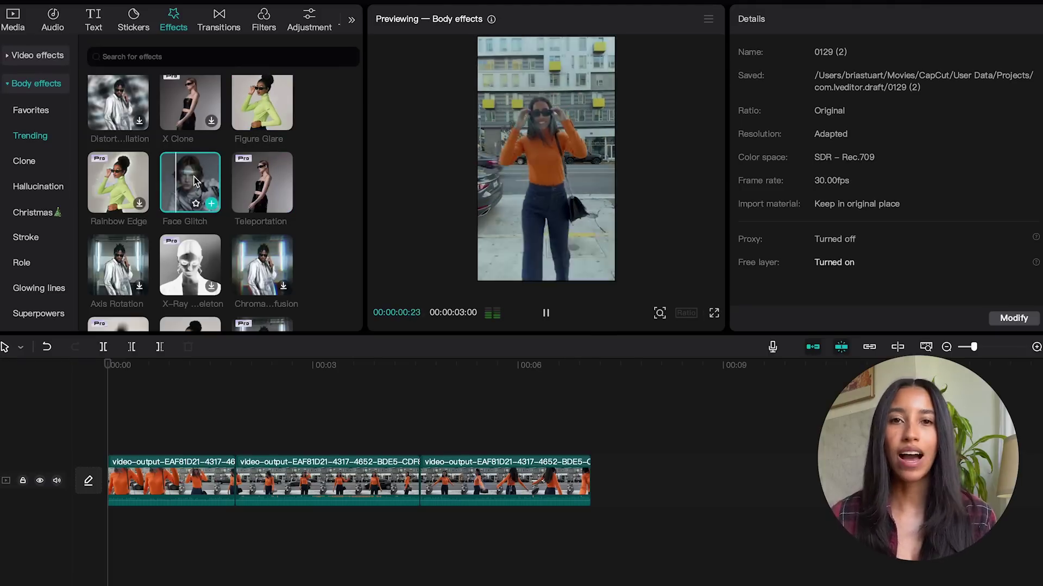
click(130, 193)
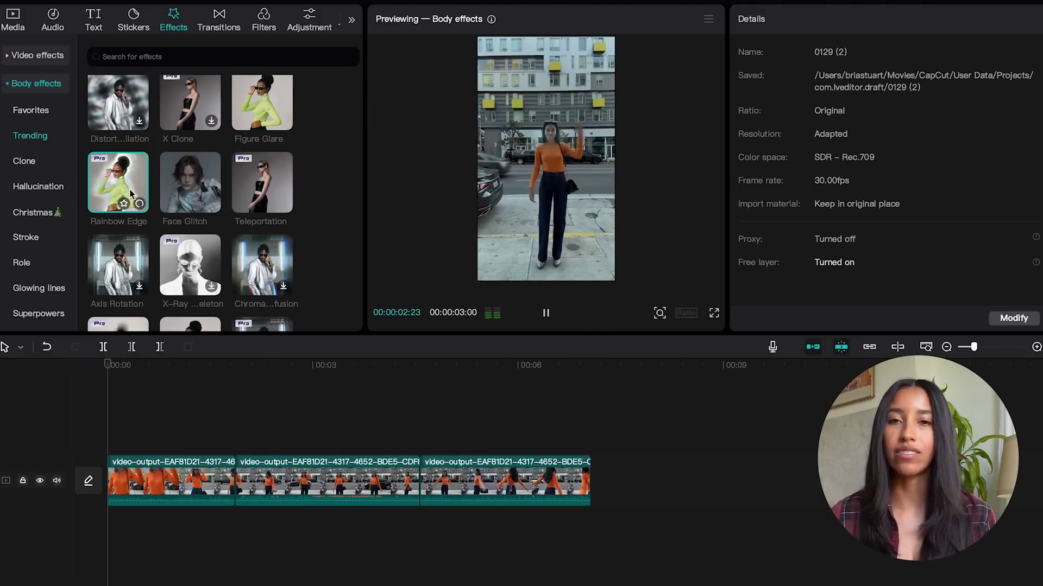
Search the body effects for 'glow', then clear the search.
click(193, 58)
text(gl)
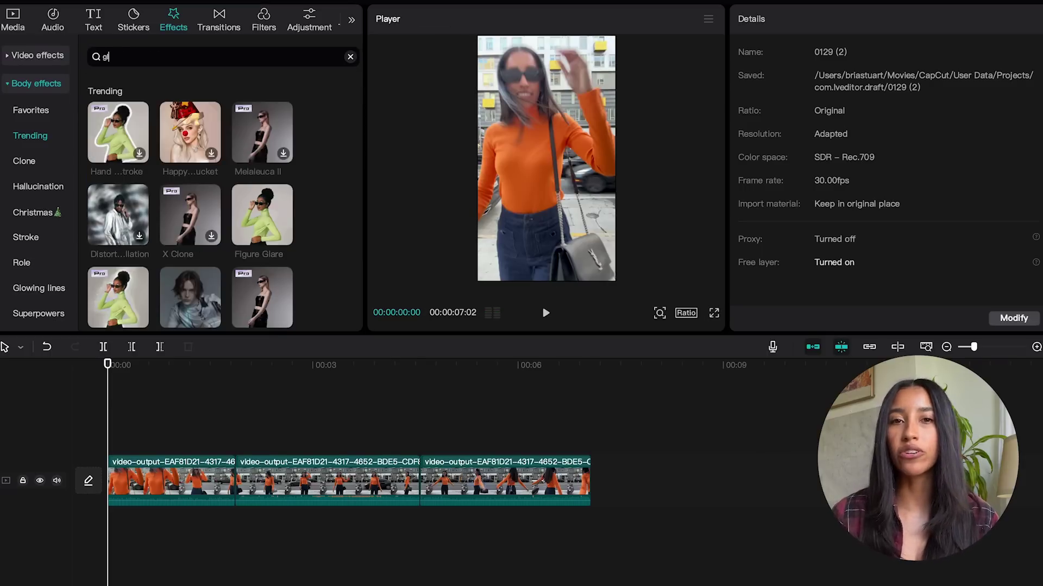
text(ow)
key(Return)
click(350, 56)
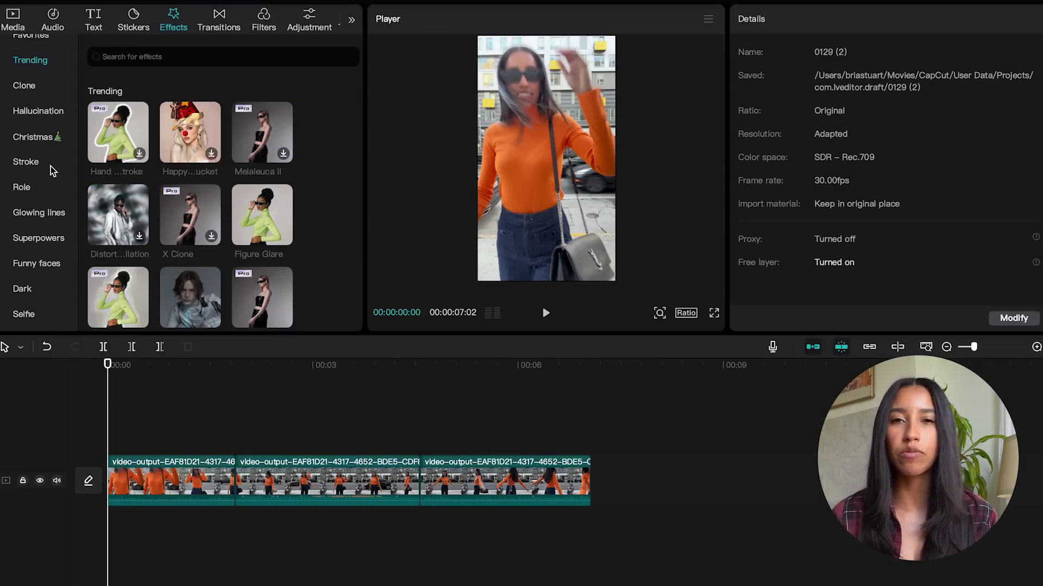
click(24, 86)
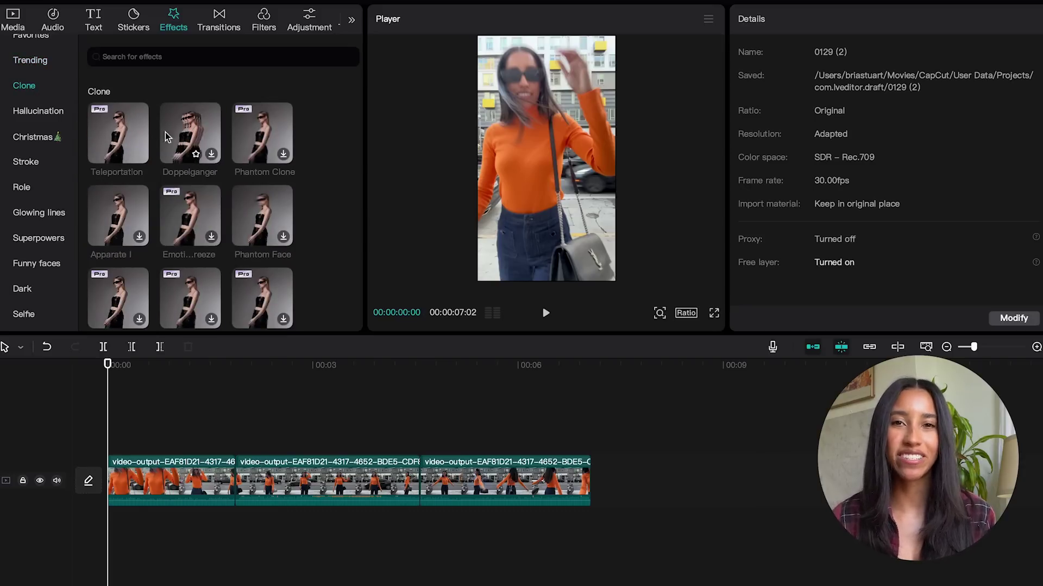
Preview Doppelganger, then Gorilla Face and Black tears from Funny faces.
click(197, 140)
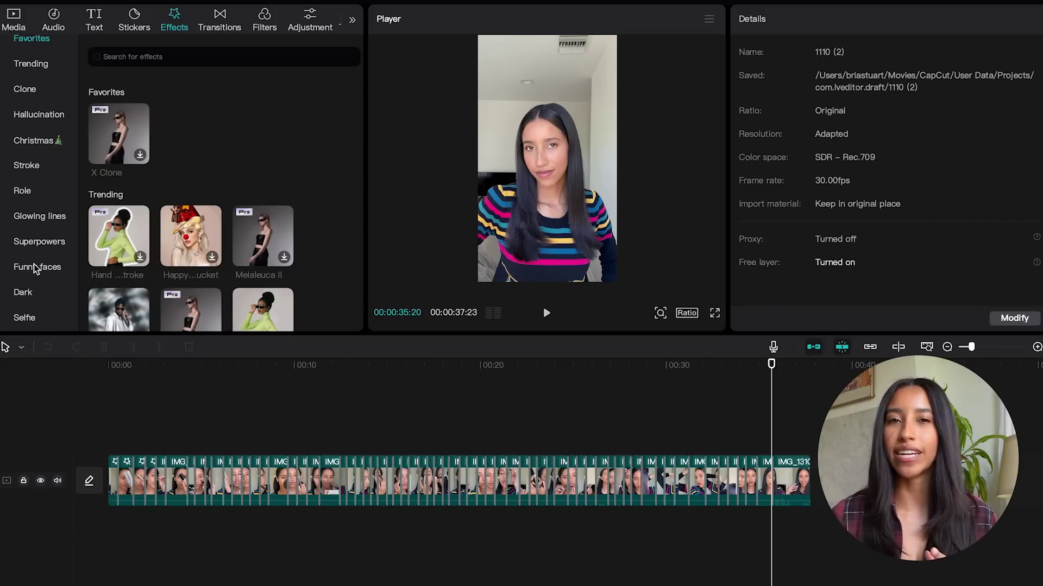
click(36, 267)
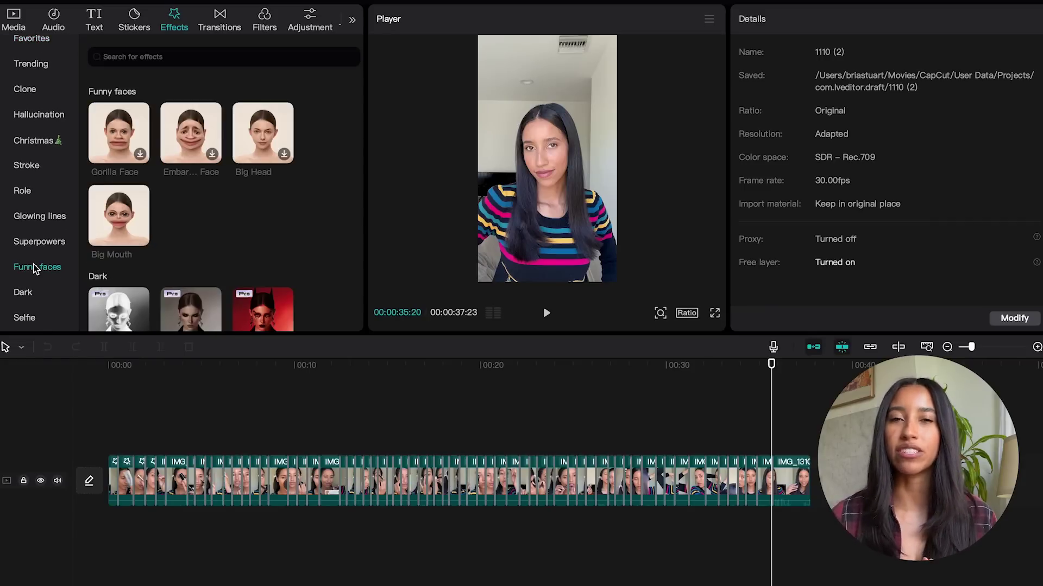
click(107, 146)
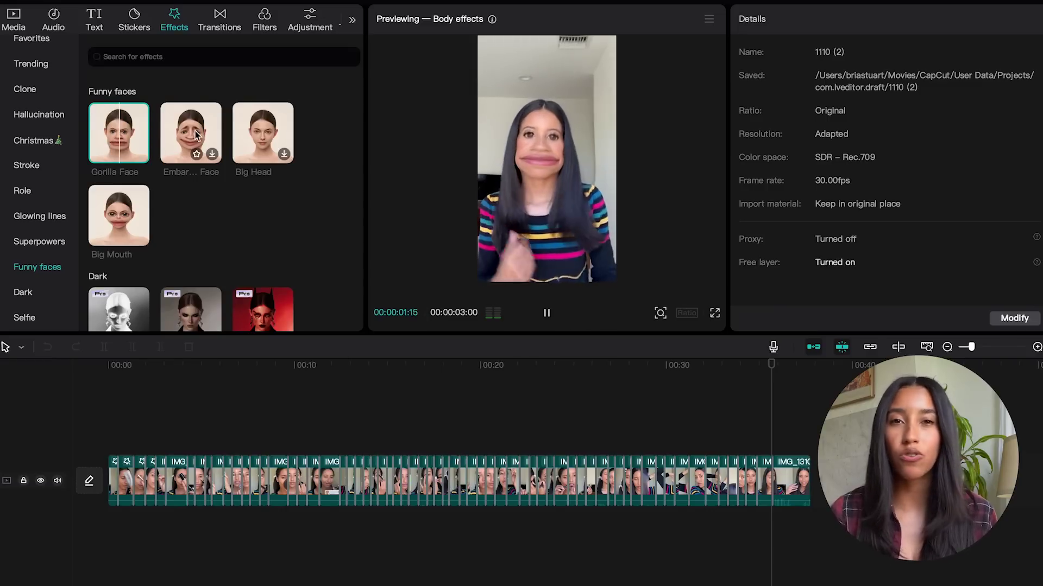
scroll(194, 131, down, 2)
click(197, 266)
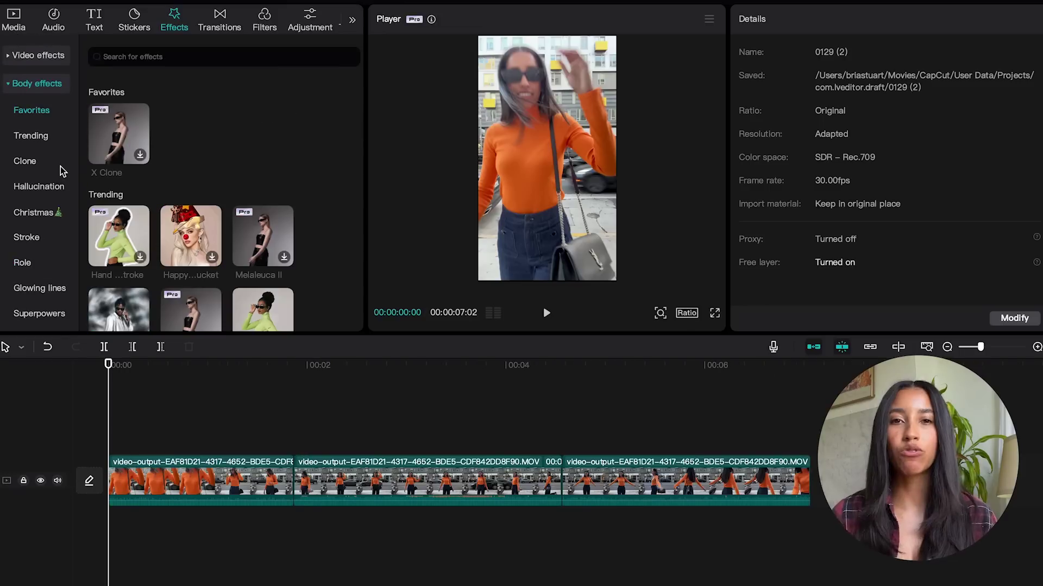
Preview Neon Heart, then put Heart Background on the first clip with Atmosphere 83.
scroll(63, 167, down, 4)
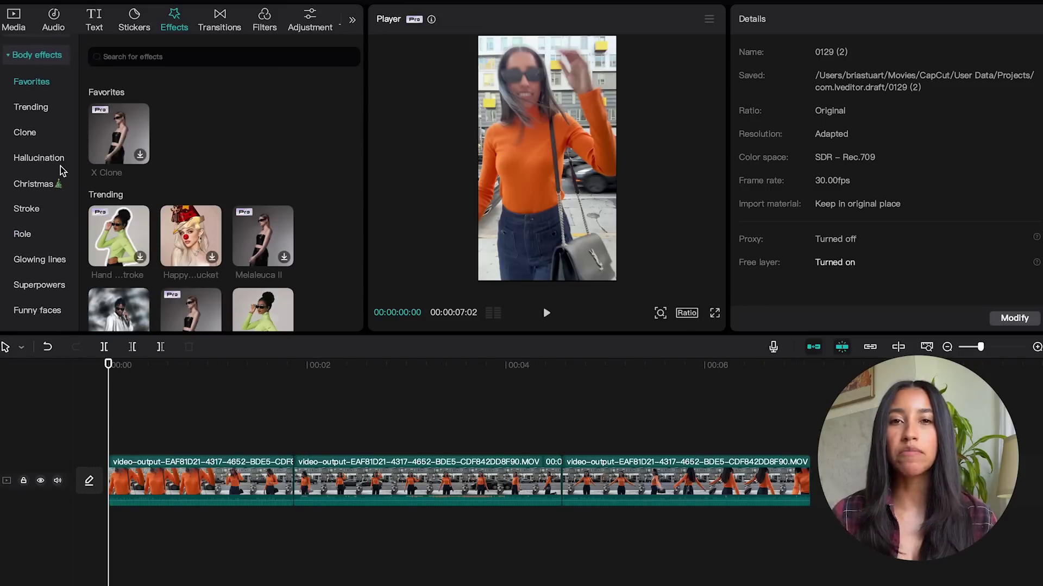
scroll(63, 171, down, 4)
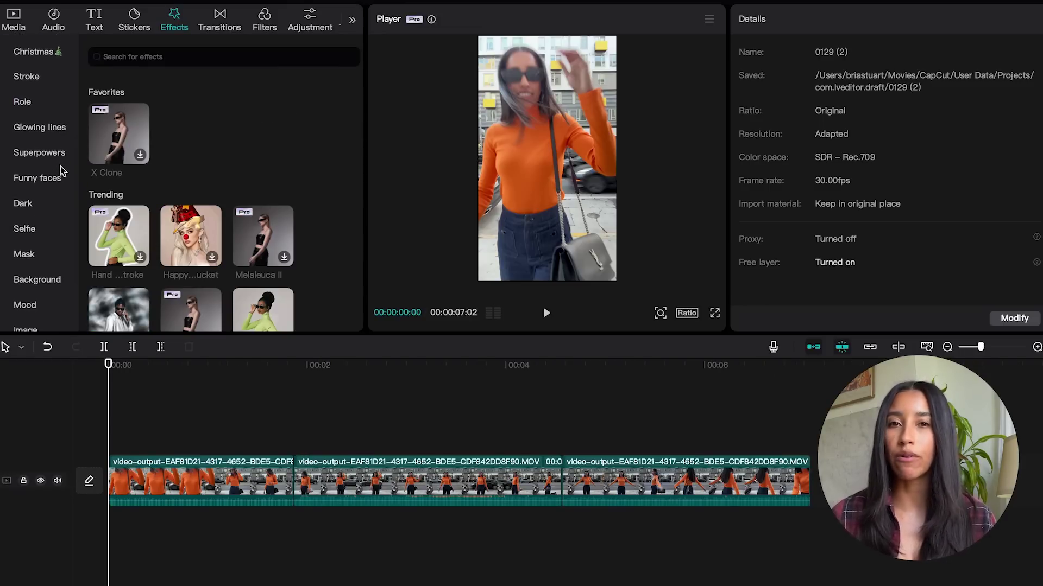
click(48, 261)
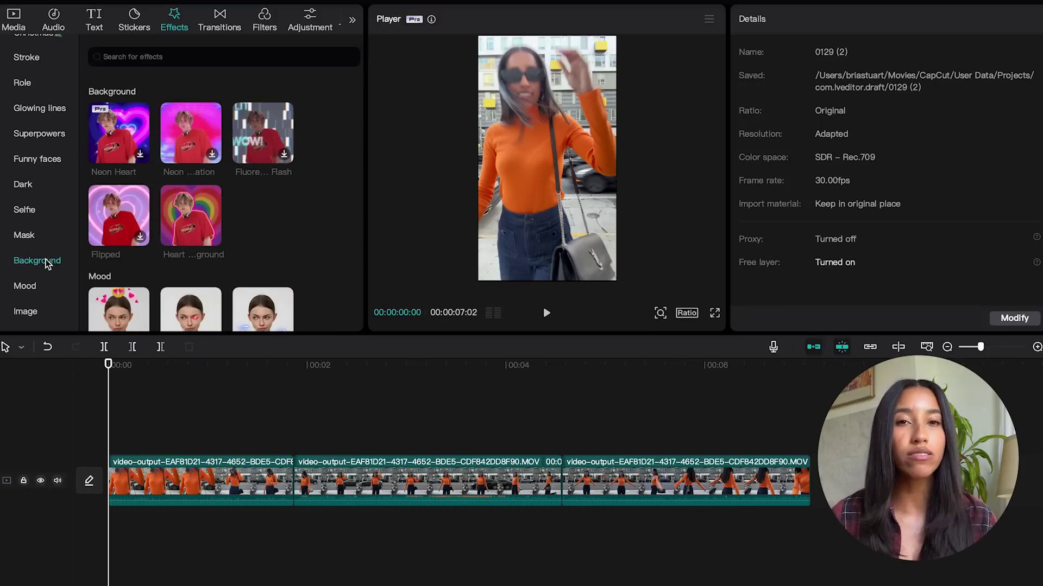
click(115, 155)
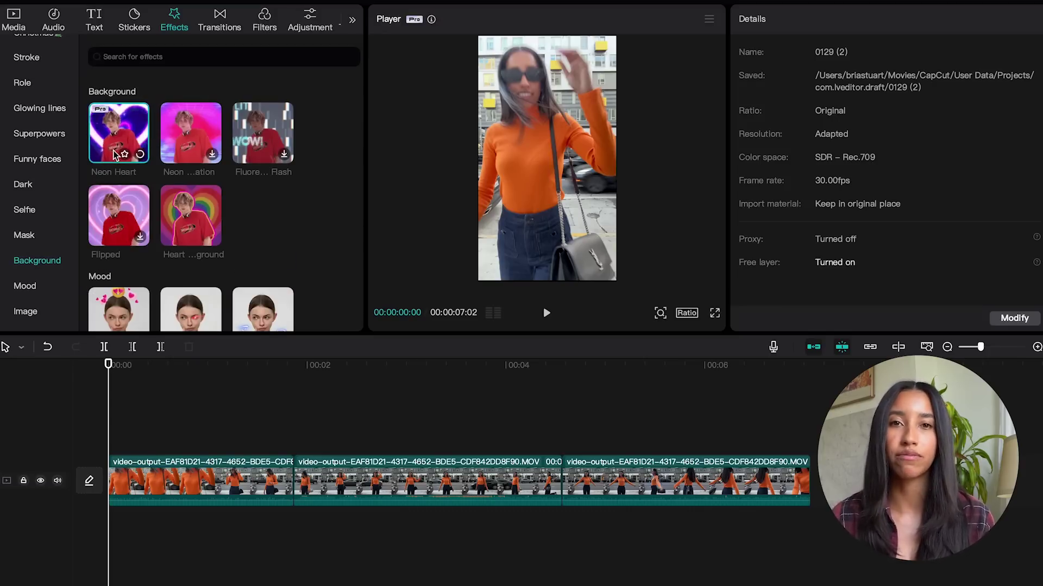
click(183, 223)
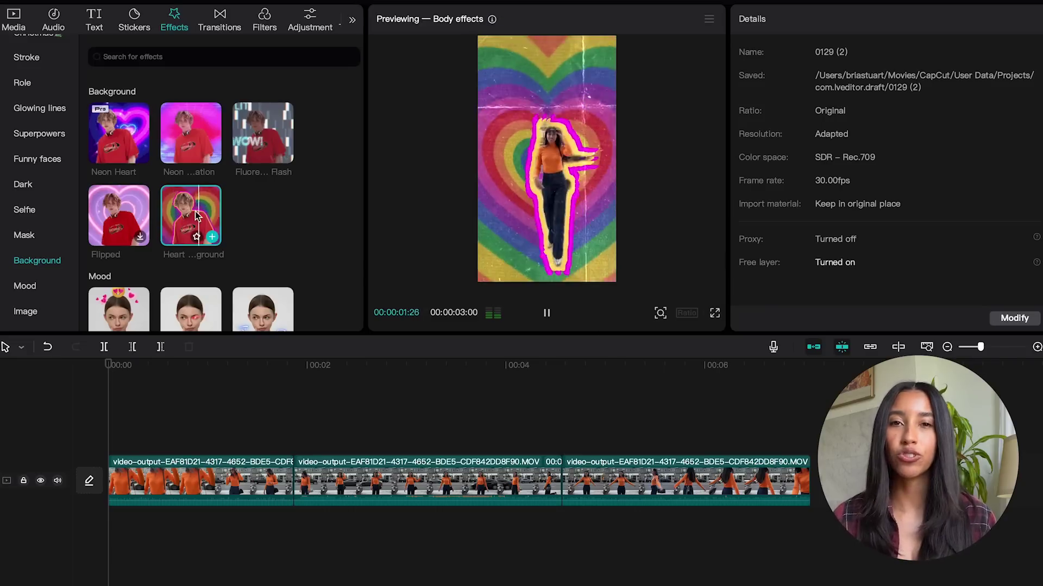
drag(183, 222, 173, 477)
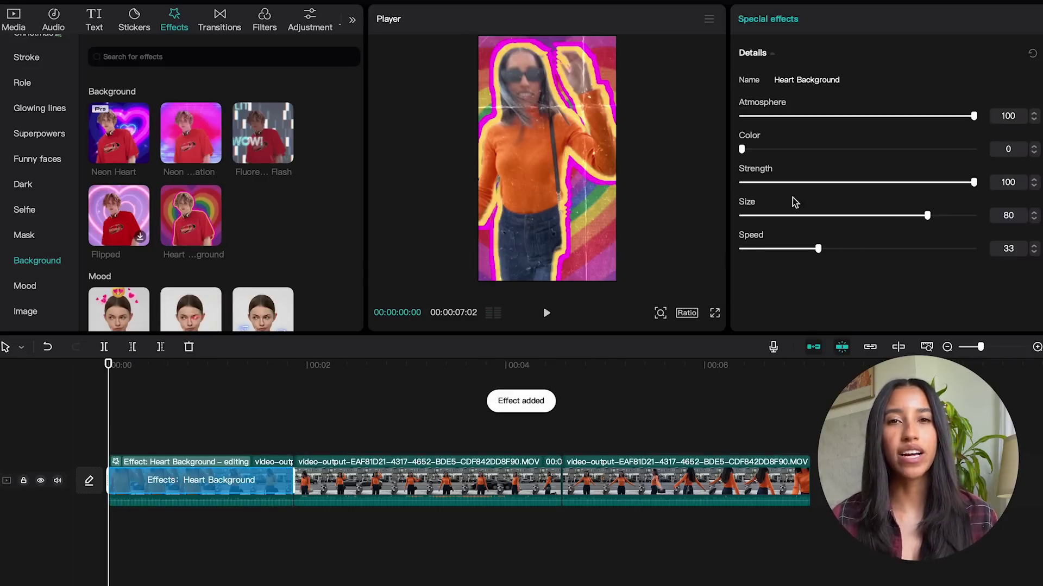
drag(973, 116, 940, 140)
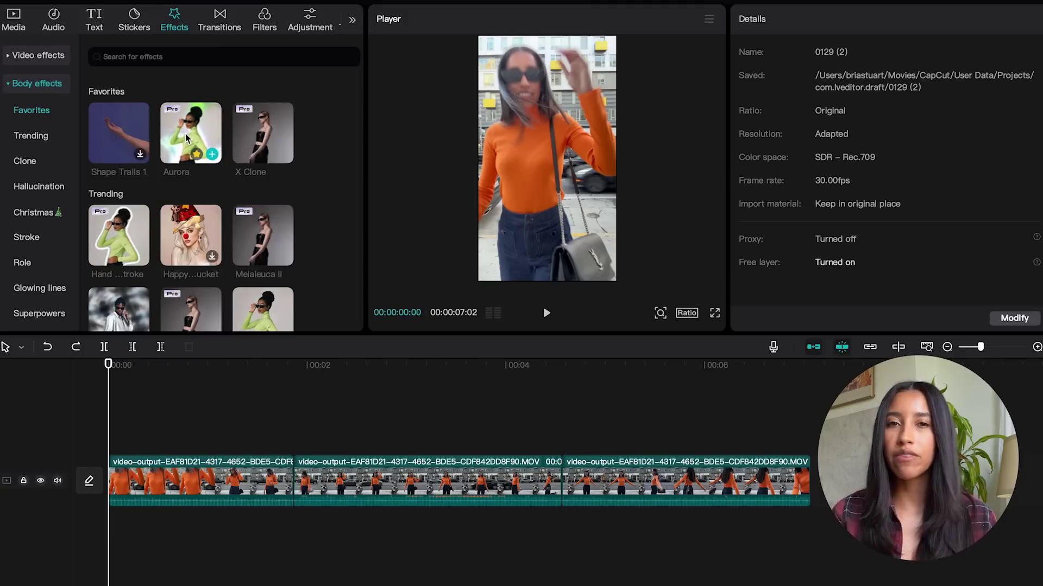
Apply Aurora, then Shape Trails 1, to the first clip and play it back.
drag(185, 138, 133, 475)
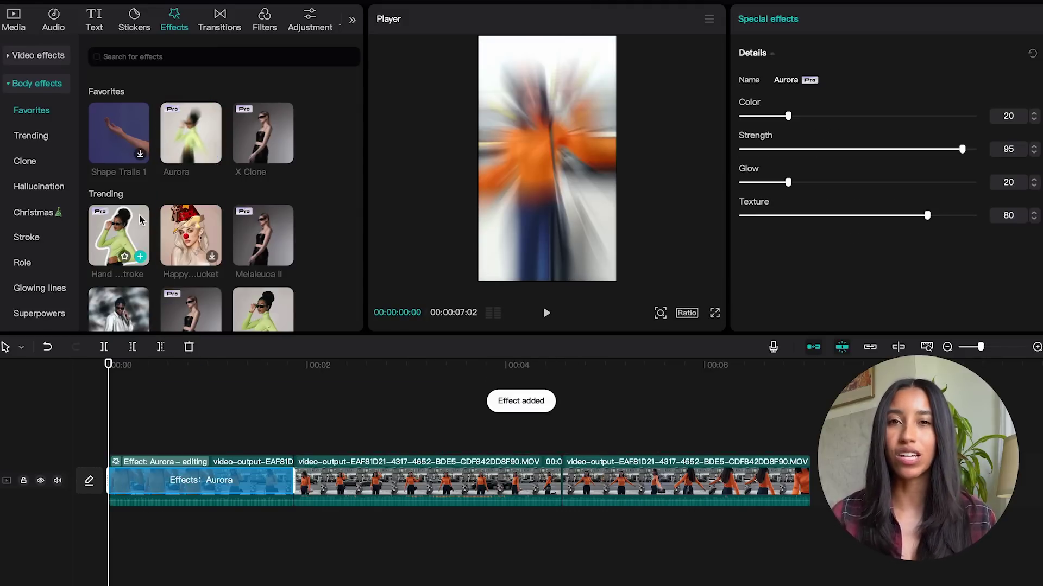
drag(122, 140, 179, 483)
key(space)
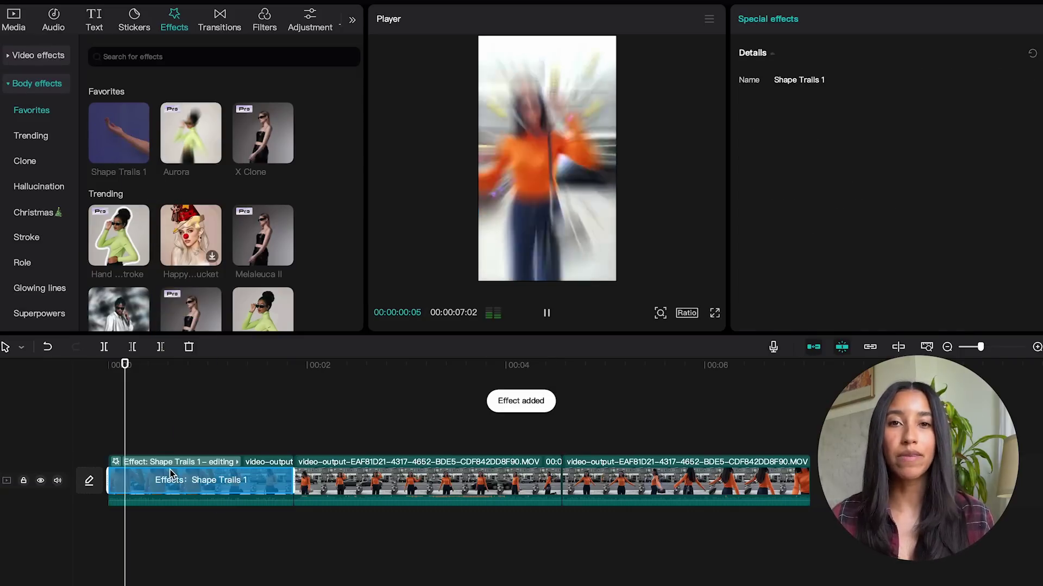